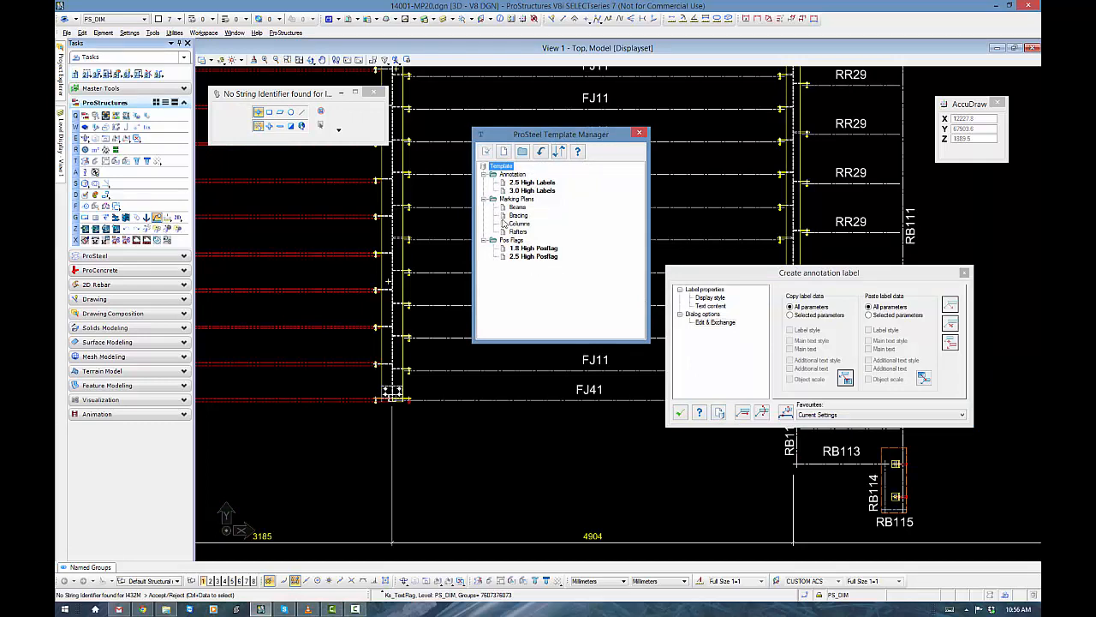
# Step: Collapse the Annotation, Marking Plans and Pos Flags template folders and close the template manager and annotation label dialogs
pyautogui.click(483, 198)
pyautogui.click(484, 175)
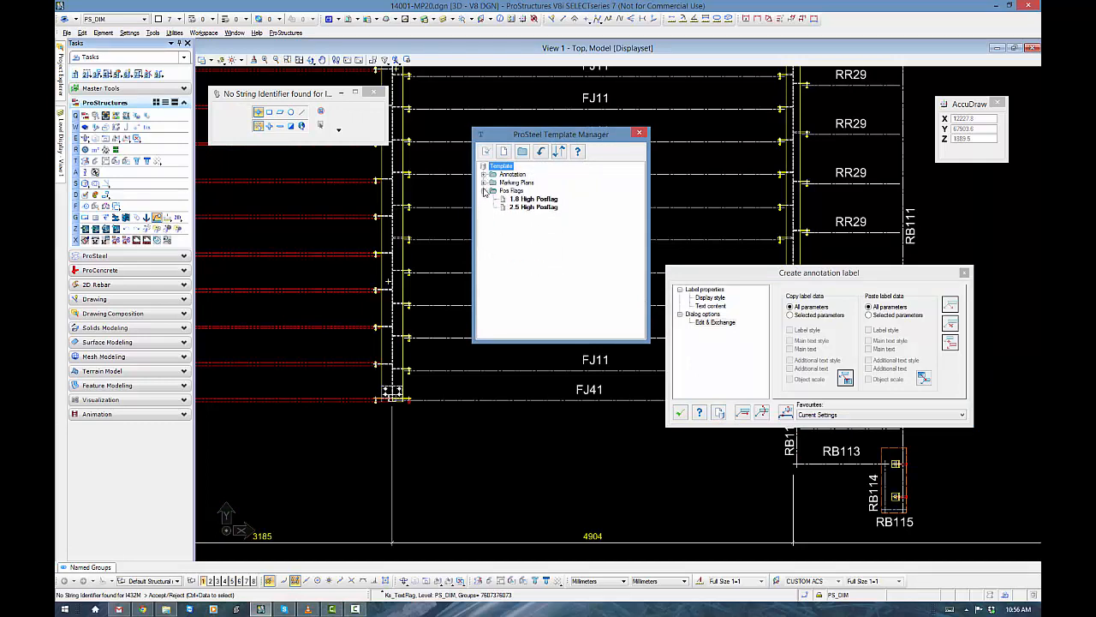
pyautogui.click(483, 191)
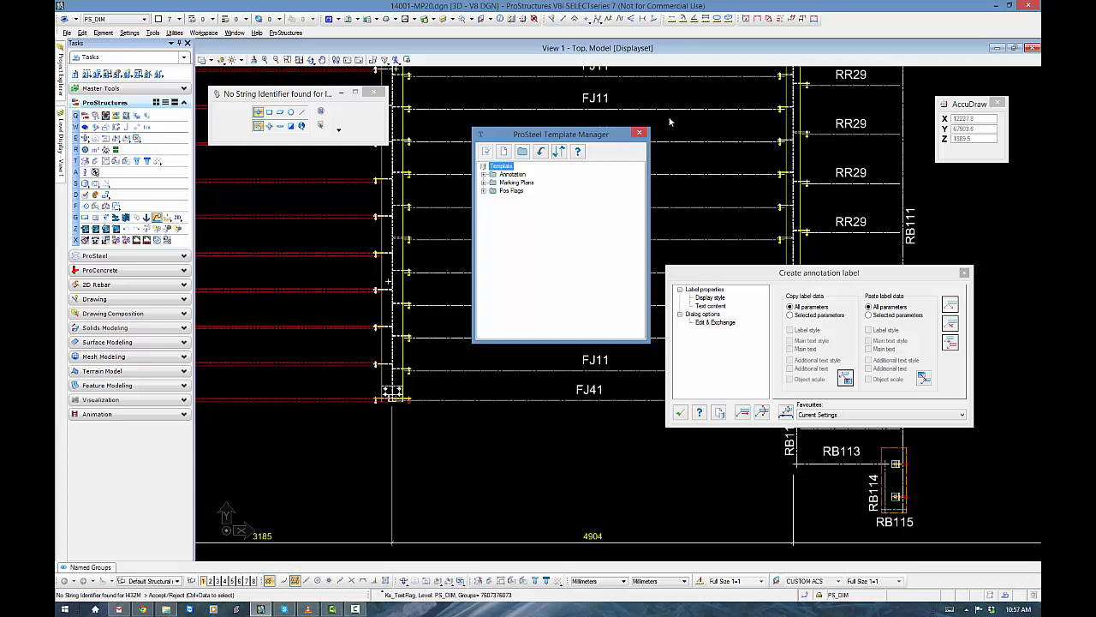
pyautogui.click(640, 133)
pyautogui.click(679, 413)
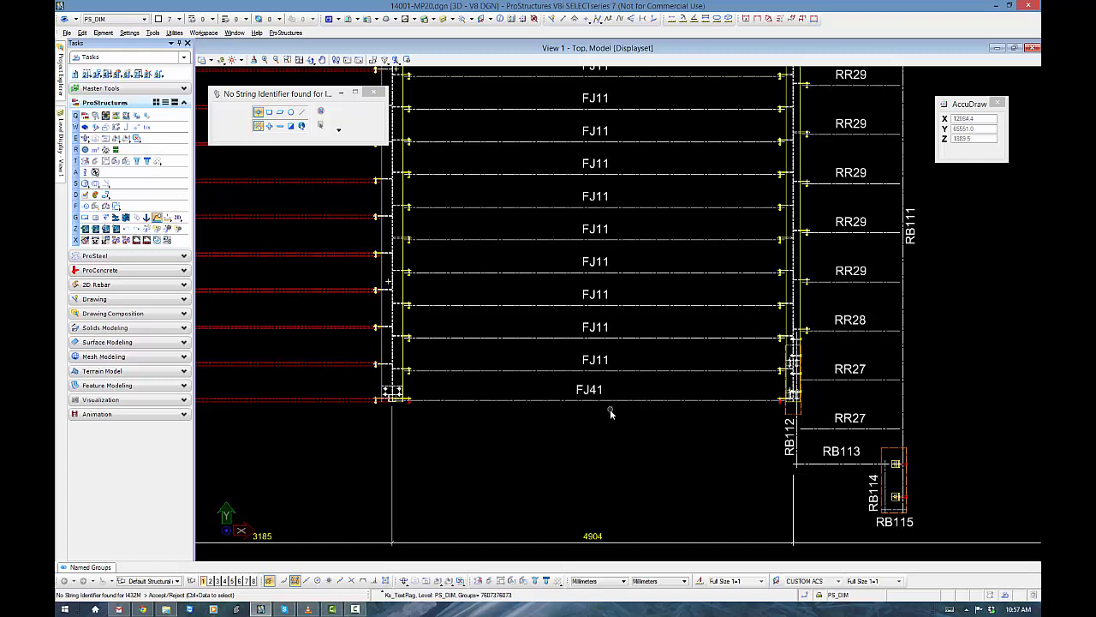
# Step: Hide levels PS_SOLID through PS_HATCH, plus 3CD and 0, in the view while keeping PS_DIM displayed
pyautogui.scroll(-5, 609, 411)
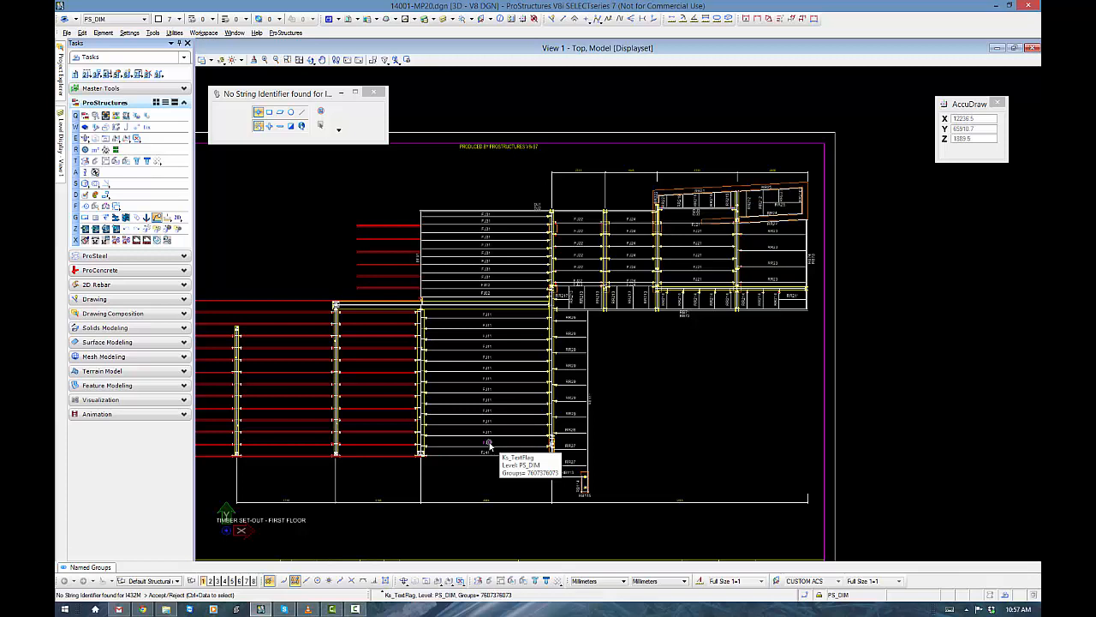
pyautogui.click(61, 140)
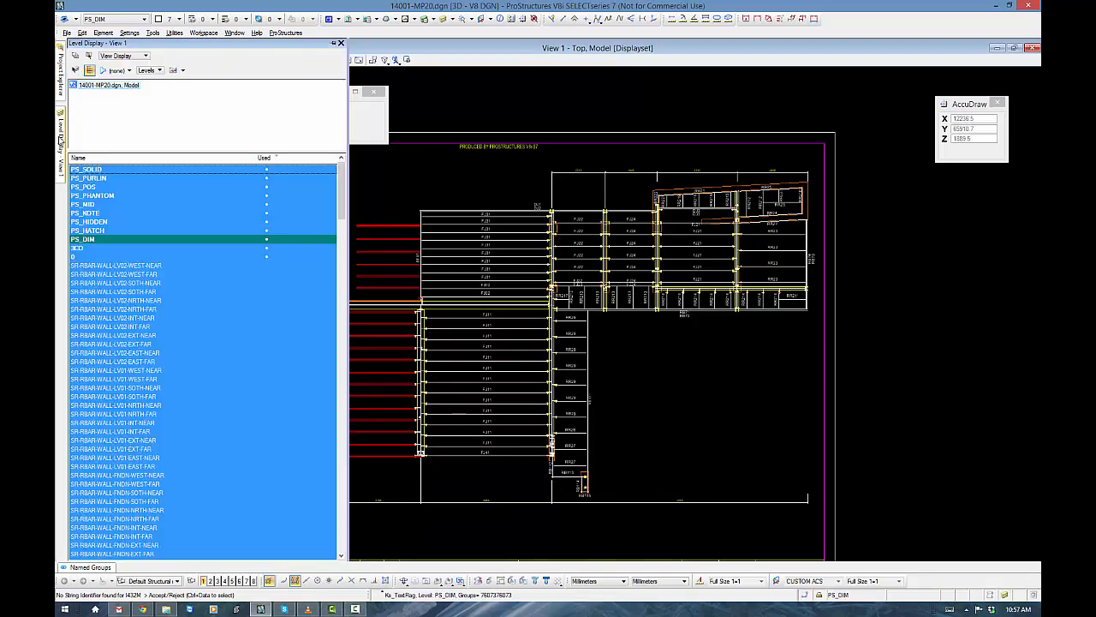
pyautogui.click(98, 169)
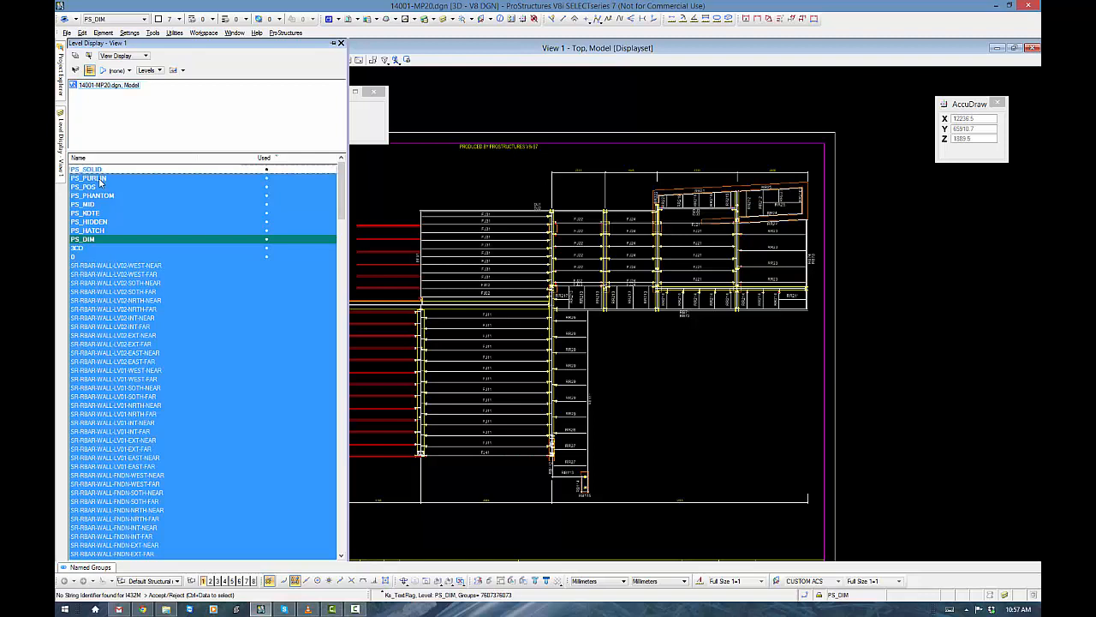
pyautogui.click(96, 178)
pyautogui.click(90, 186)
pyautogui.click(92, 195)
pyautogui.click(91, 204)
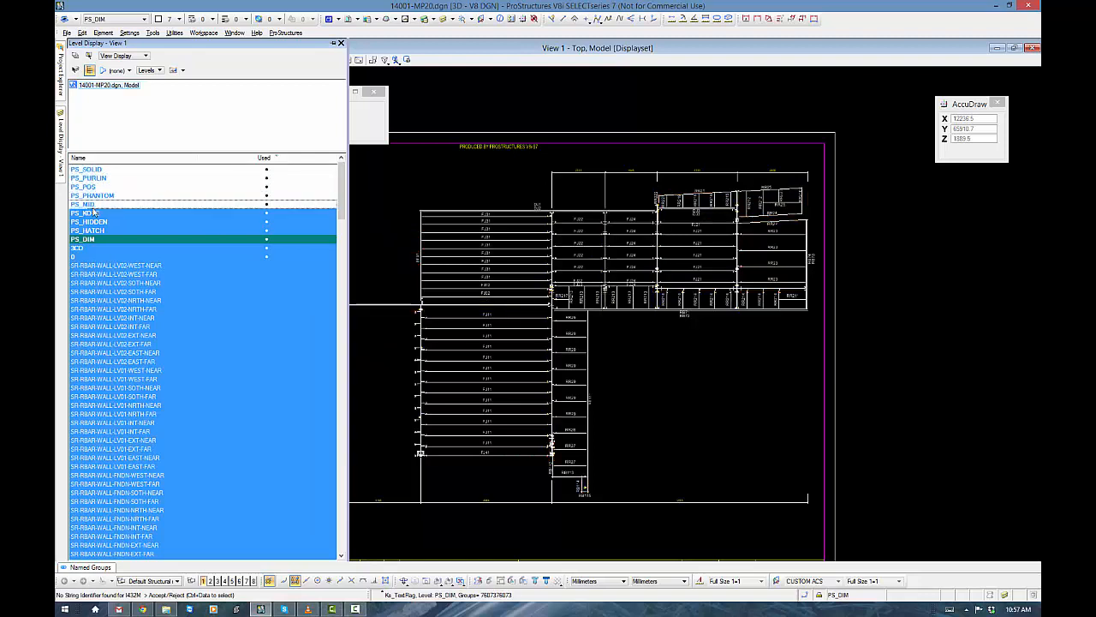
pyautogui.click(92, 212)
pyautogui.click(94, 223)
pyautogui.click(94, 230)
pyautogui.click(89, 248)
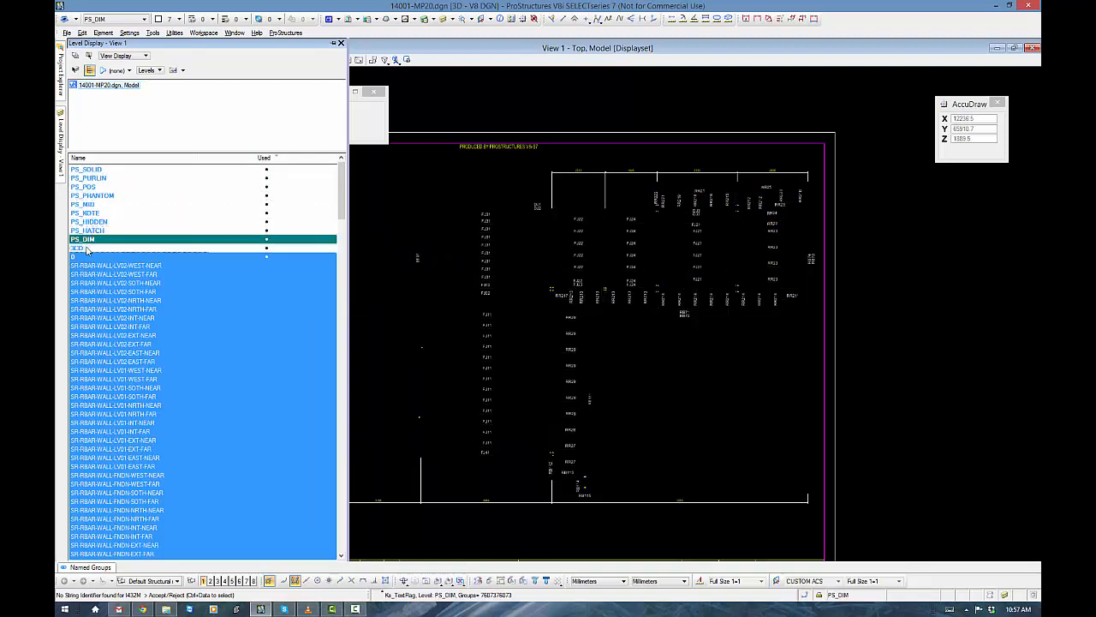
pyautogui.click(82, 257)
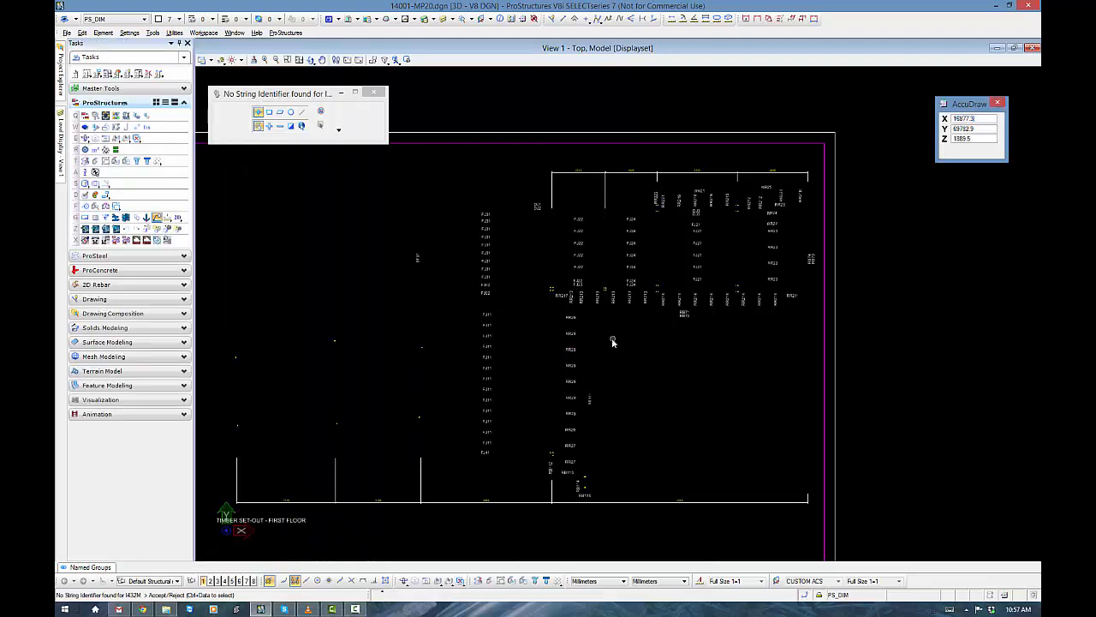
# Step: Examine the display style and object scale of the FJ41 label without changing them
pyautogui.doubleClick(486, 452)
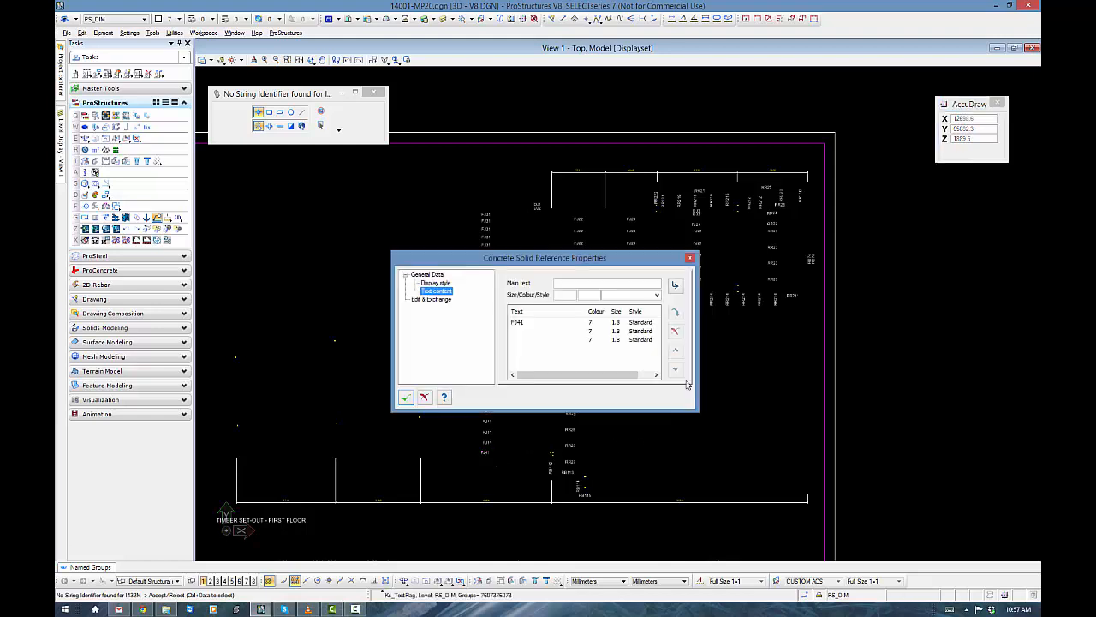
pyautogui.click(430, 282)
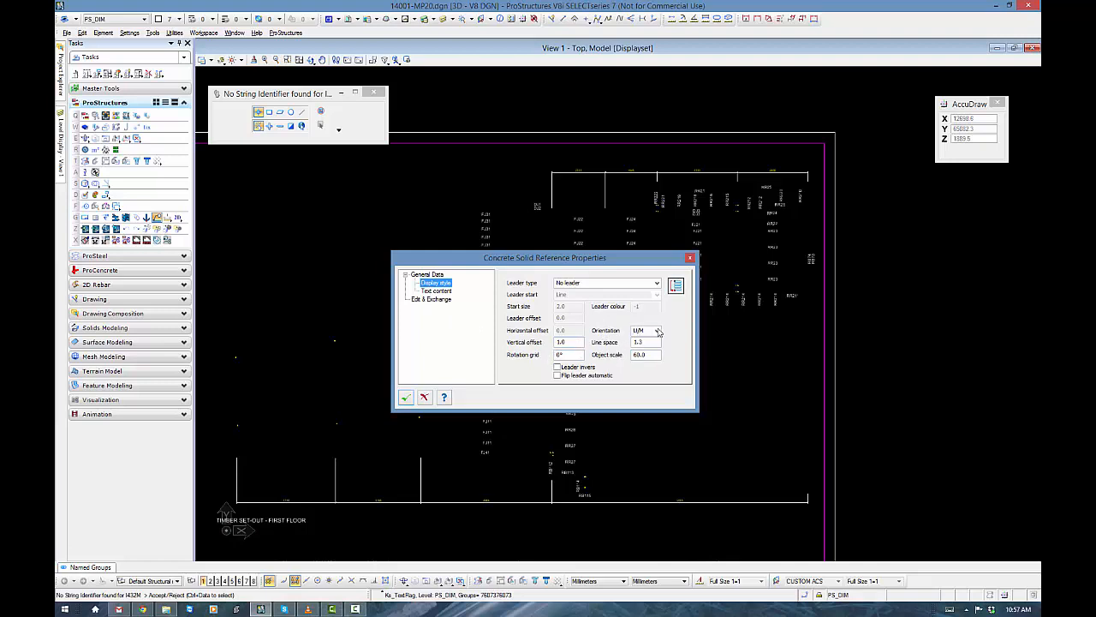
pyautogui.click(652, 356)
pyautogui.moveTo(653, 354); pyautogui.dragTo(606, 359)
pyautogui.click(424, 397)
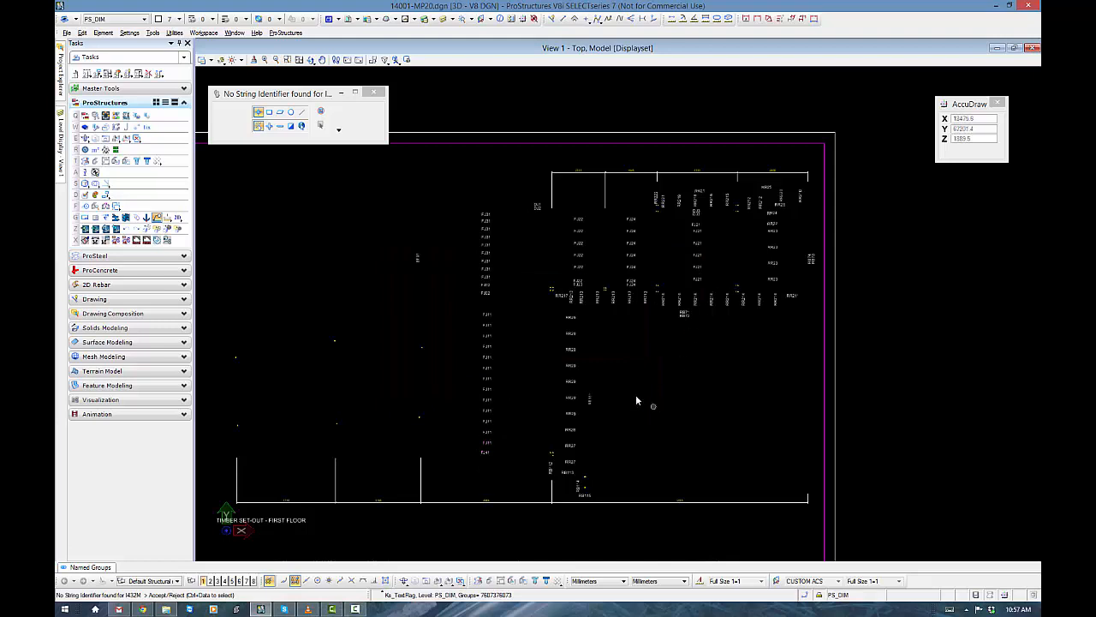
# Step: Set the object scale in the annotation label's display style to 20
pyautogui.click(178, 228)
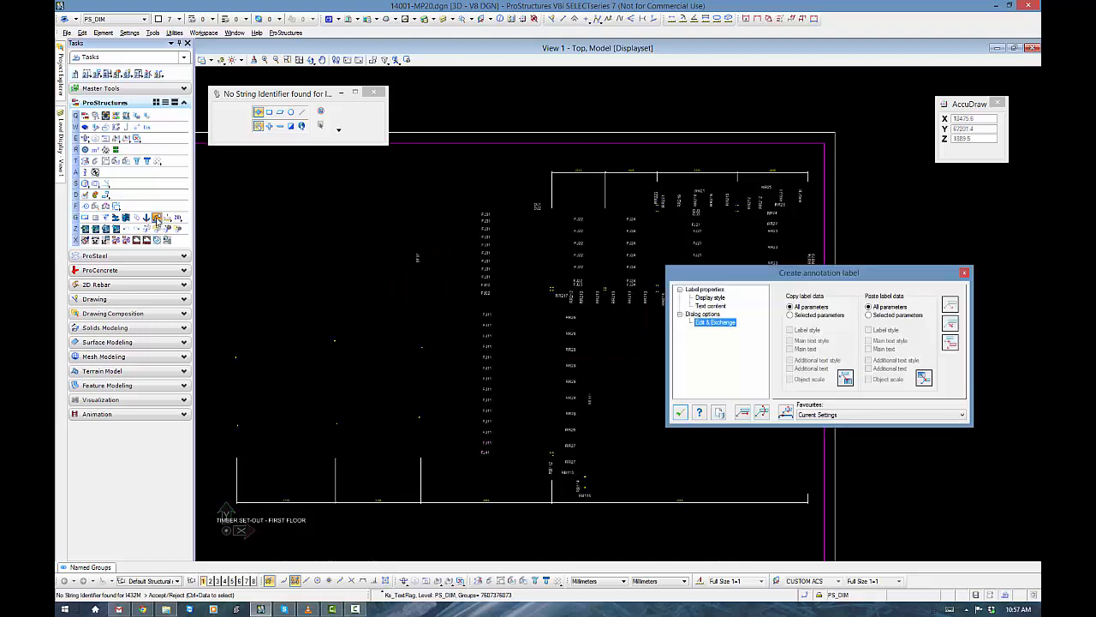
pyautogui.moveTo(835, 274)
pyautogui.mouseDown()
pyautogui.moveTo(427, 240)
pyautogui.moveTo(451, 223)
pyautogui.mouseUp()
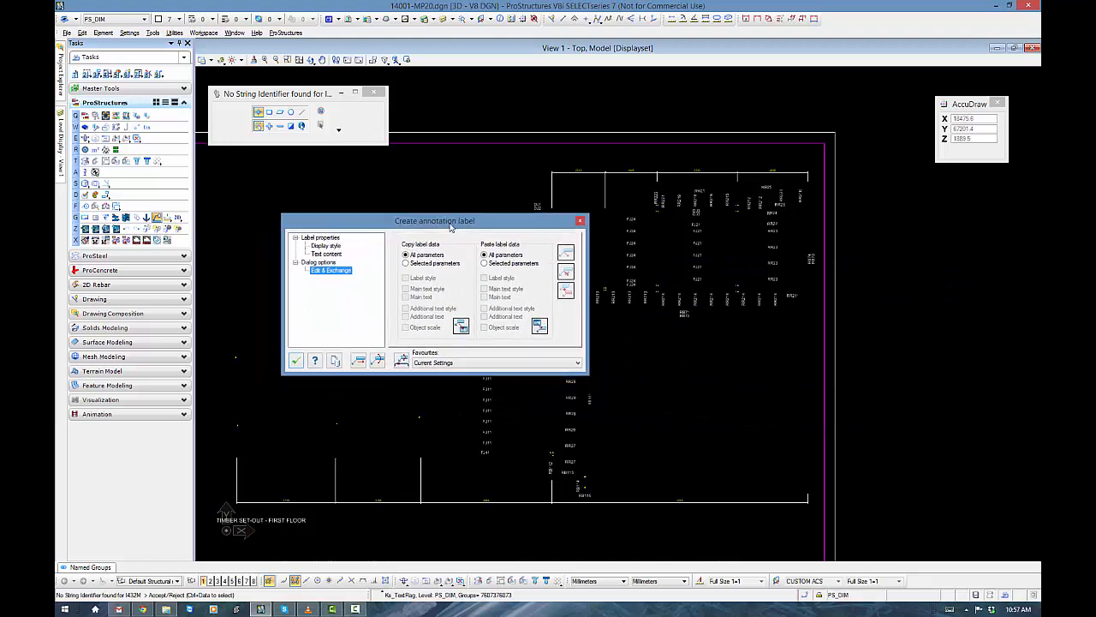
pyautogui.click(337, 246)
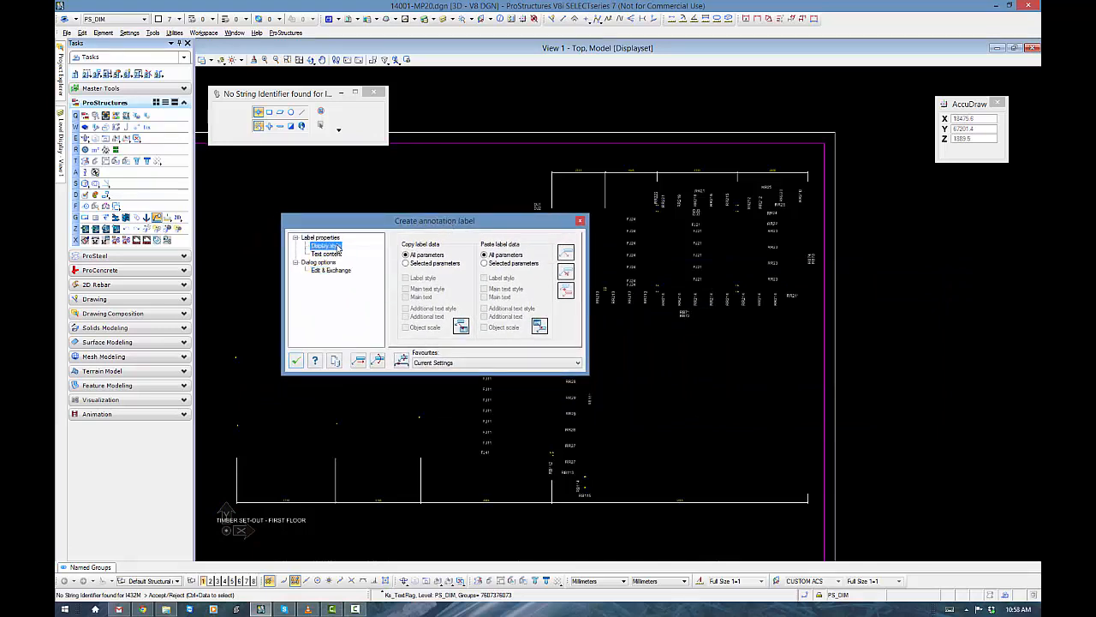
pyautogui.click(295, 262)
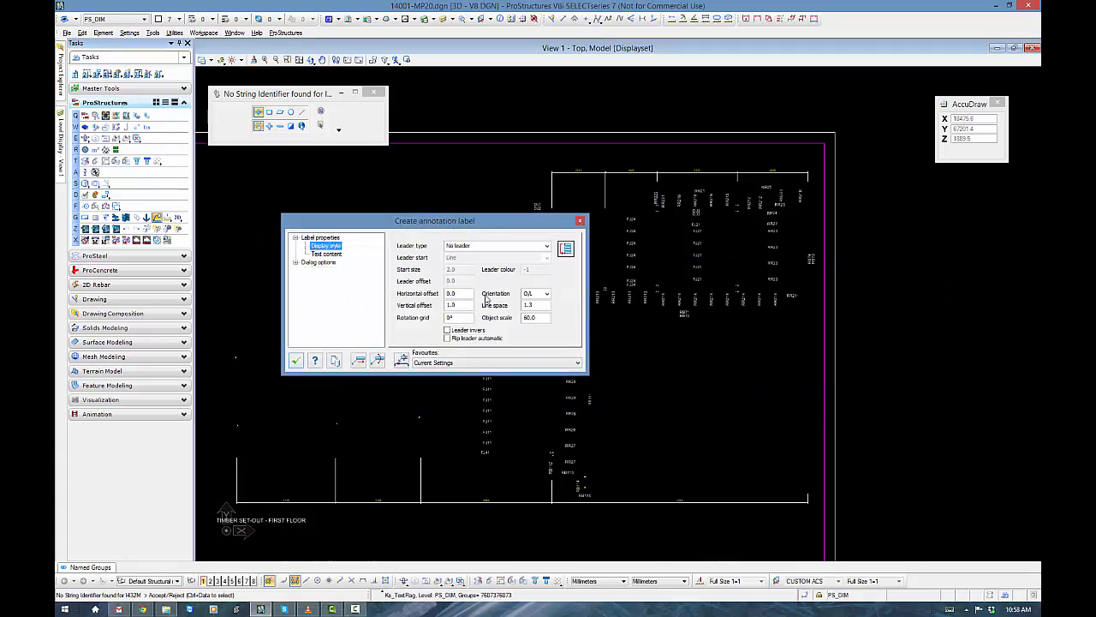
pyautogui.doubleClick(542, 317)
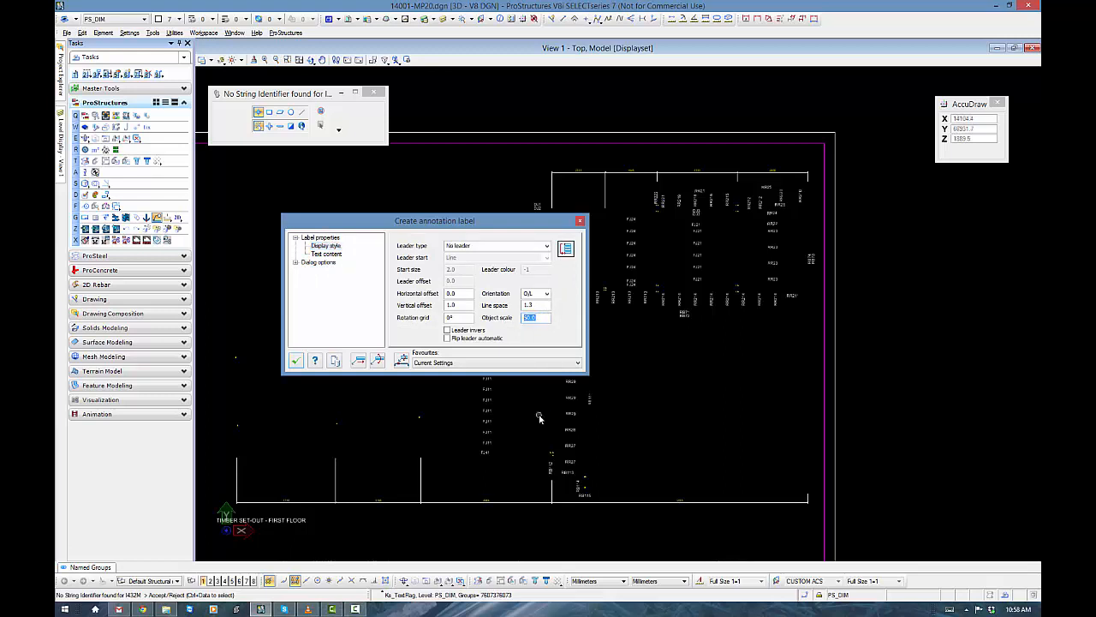
pyautogui.write('2')
# Step: Restrict the pasted label data to object scale only and apply it to all labels in the first-floor plan
pyautogui.click(295, 237)
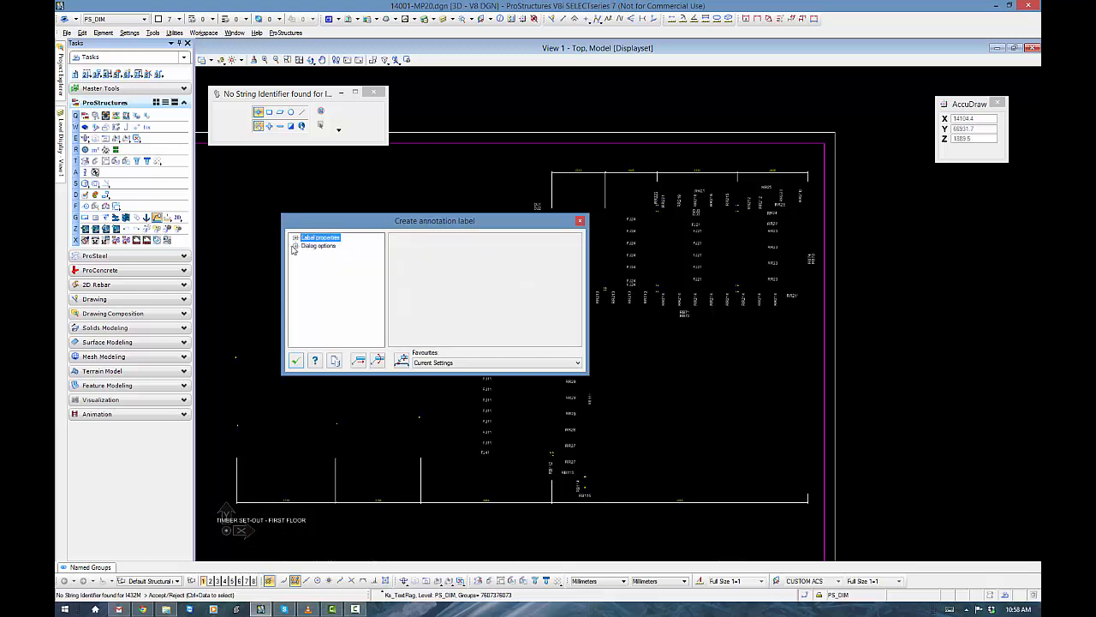
pyautogui.click(295, 246)
pyautogui.click(329, 255)
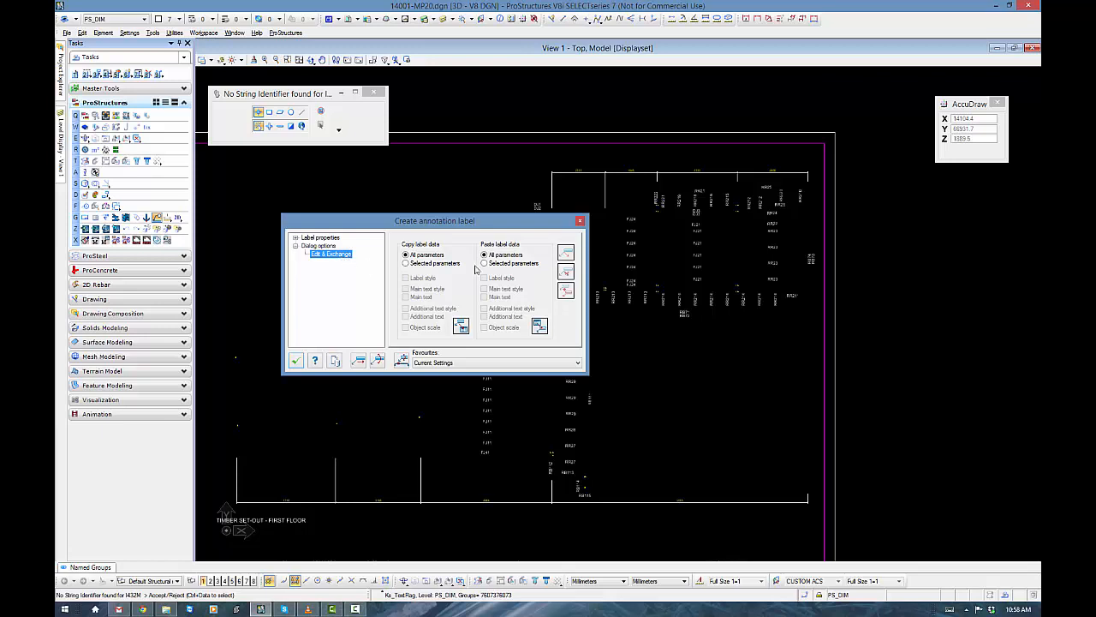
pyautogui.click(514, 265)
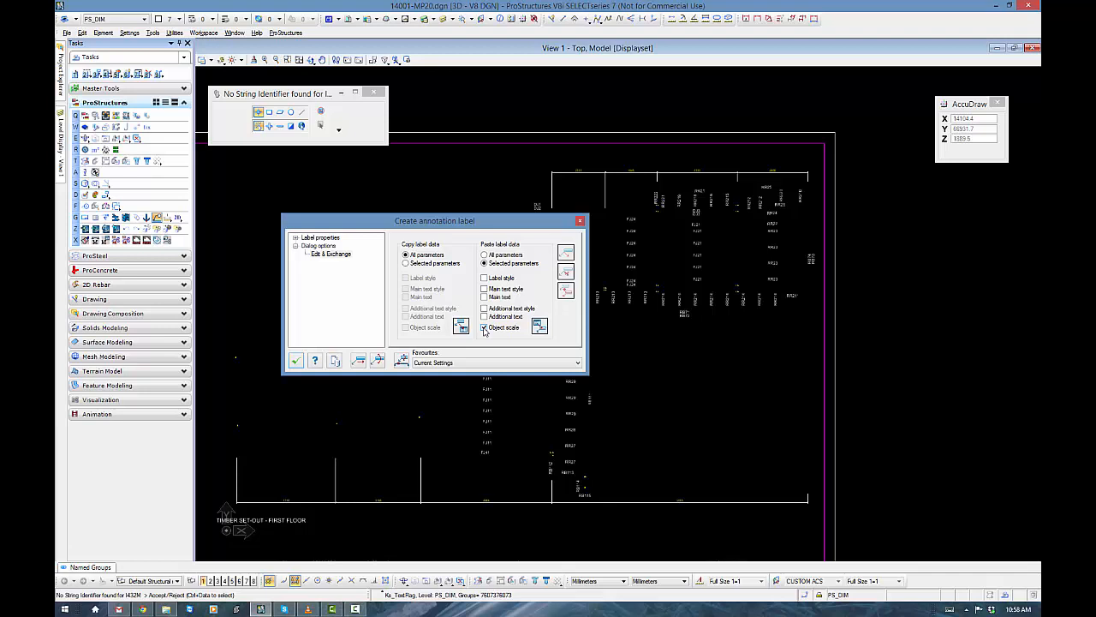
pyautogui.click(539, 326)
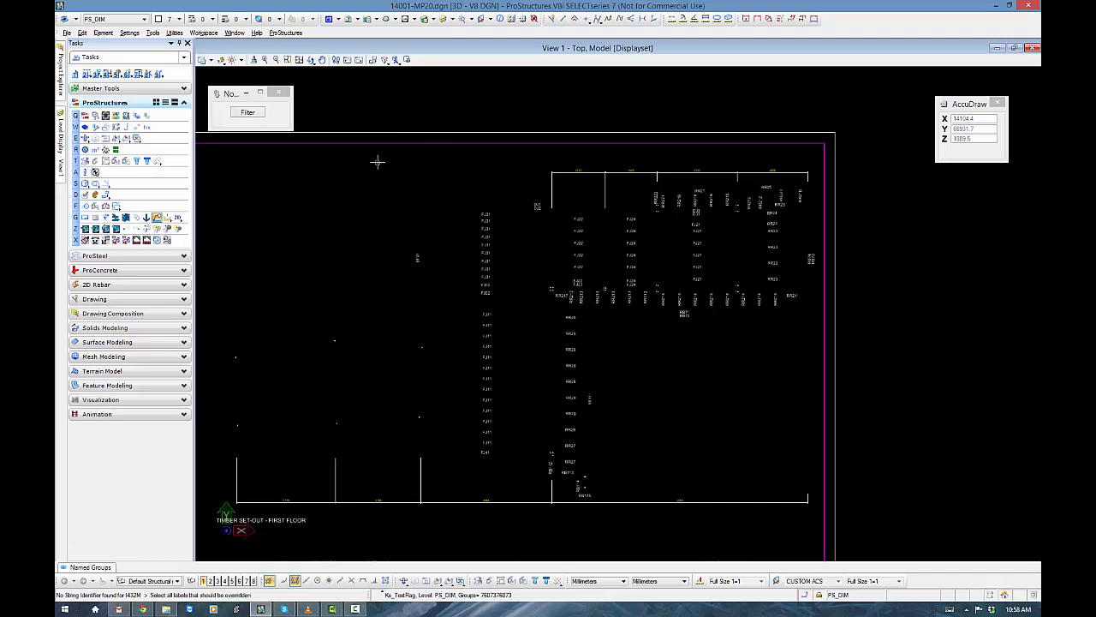
pyautogui.moveTo(378, 162)
pyautogui.mouseDown()
pyautogui.moveTo(873, 506)
pyautogui.moveTo(886, 539)
pyautogui.mouseUp()
pyautogui.click(641, 366)
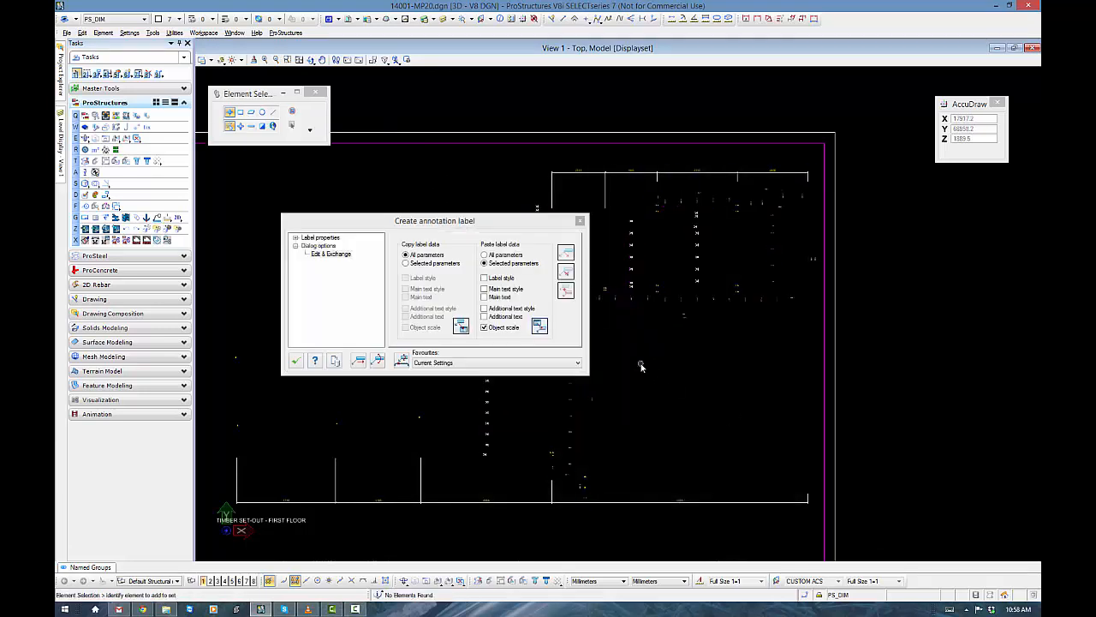
# Step: Close the annotation label dialog and examine the size of the rescaled labels across the timber set-out plan
pyautogui.scroll(5, 497, 461)
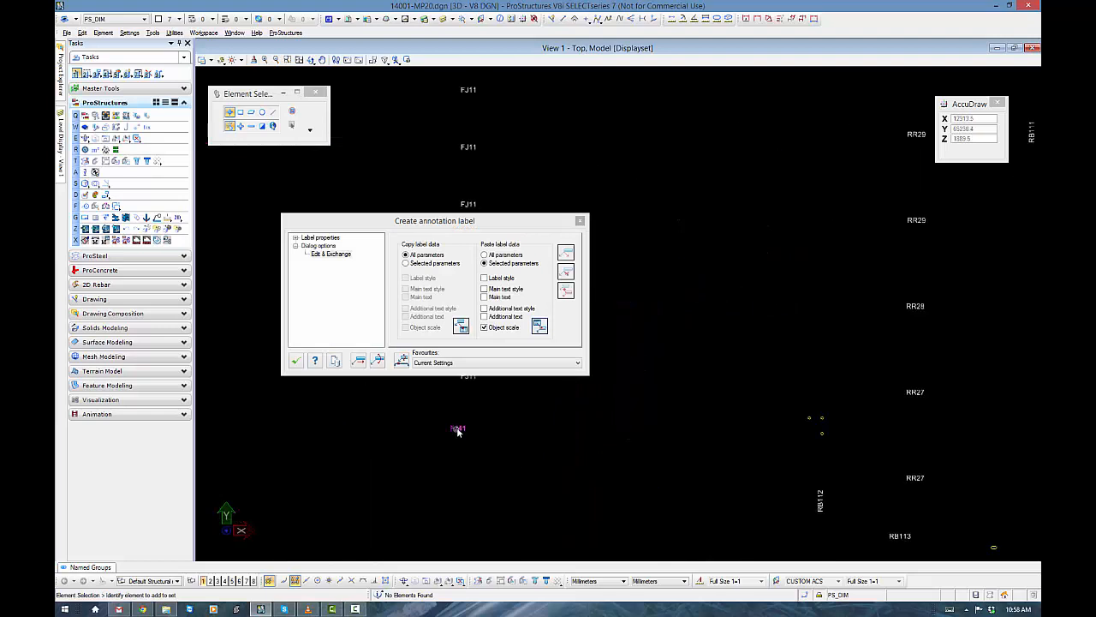
pyautogui.click(296, 360)
pyautogui.scroll(-3, 537, 356)
pyautogui.scroll(-2, 537, 356)
pyautogui.scroll(2, 519, 416)
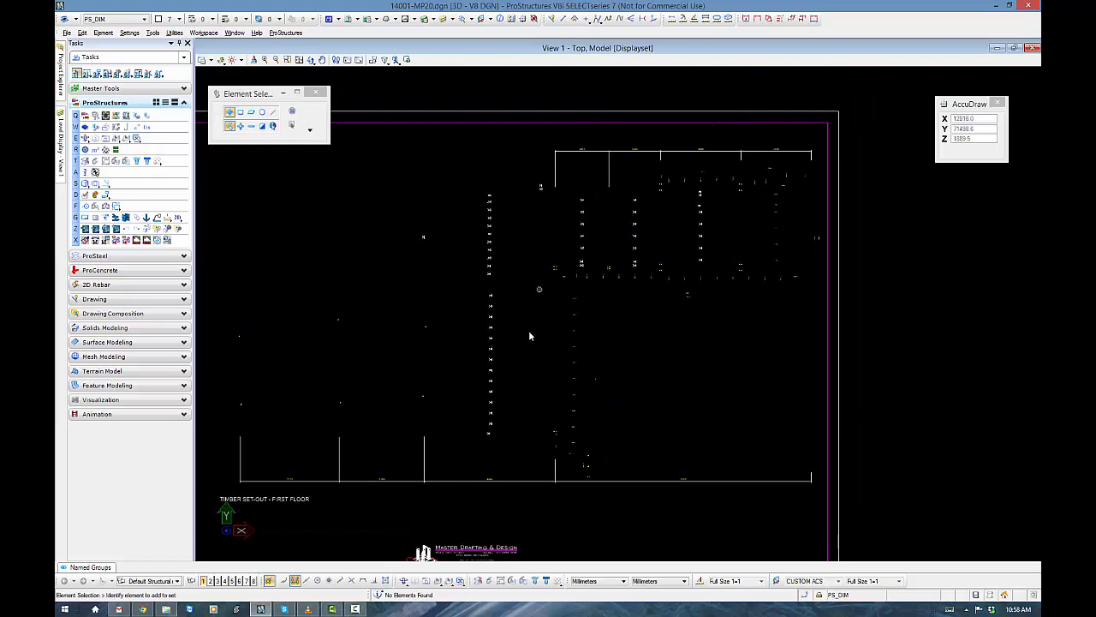
pyautogui.moveTo(562, 396); pyautogui.dragTo(533, 420, button='middle')
pyautogui.scroll(2, 553, 477)
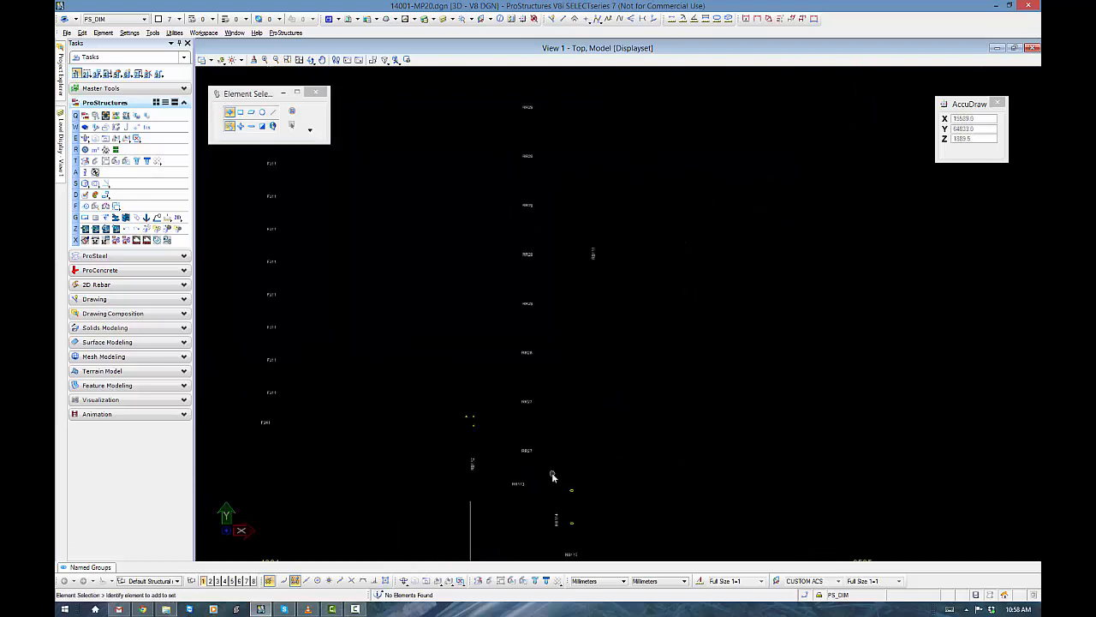
pyautogui.scroll(-2, 553, 477)
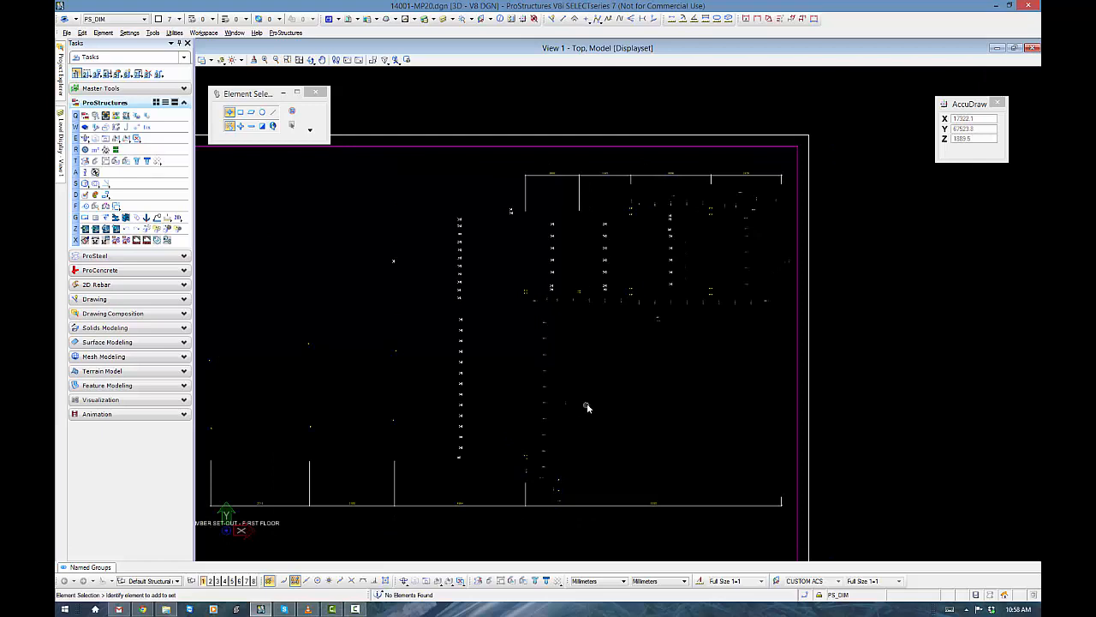
# Step: Reopen the annotation label settings and set the display style's object scale to 50
pyautogui.click(157, 218)
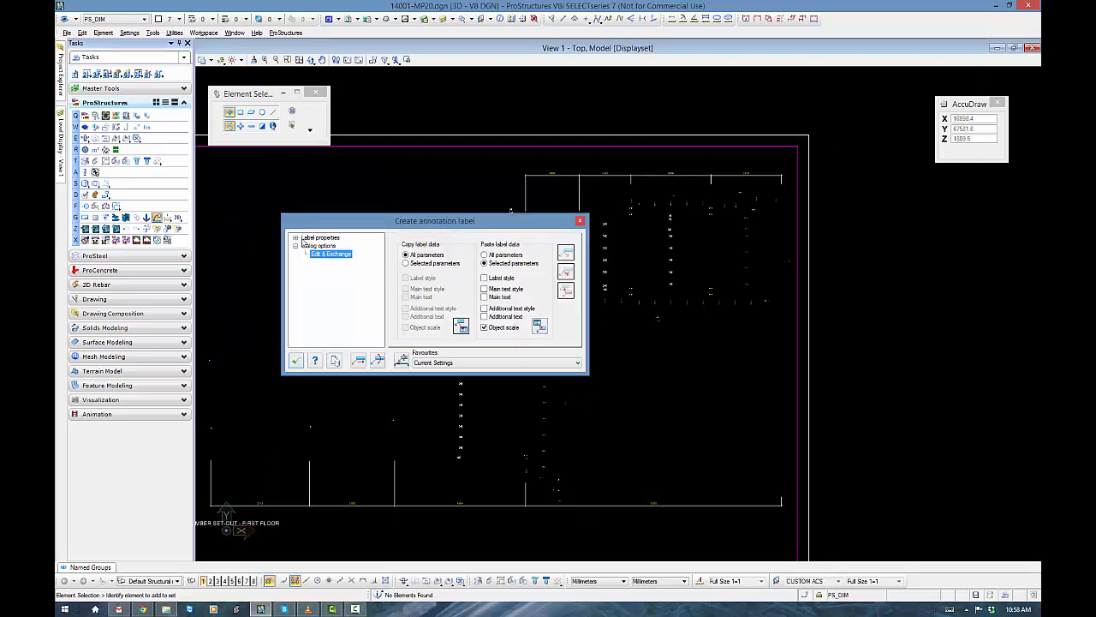
pyautogui.click(295, 238)
pyautogui.click(327, 254)
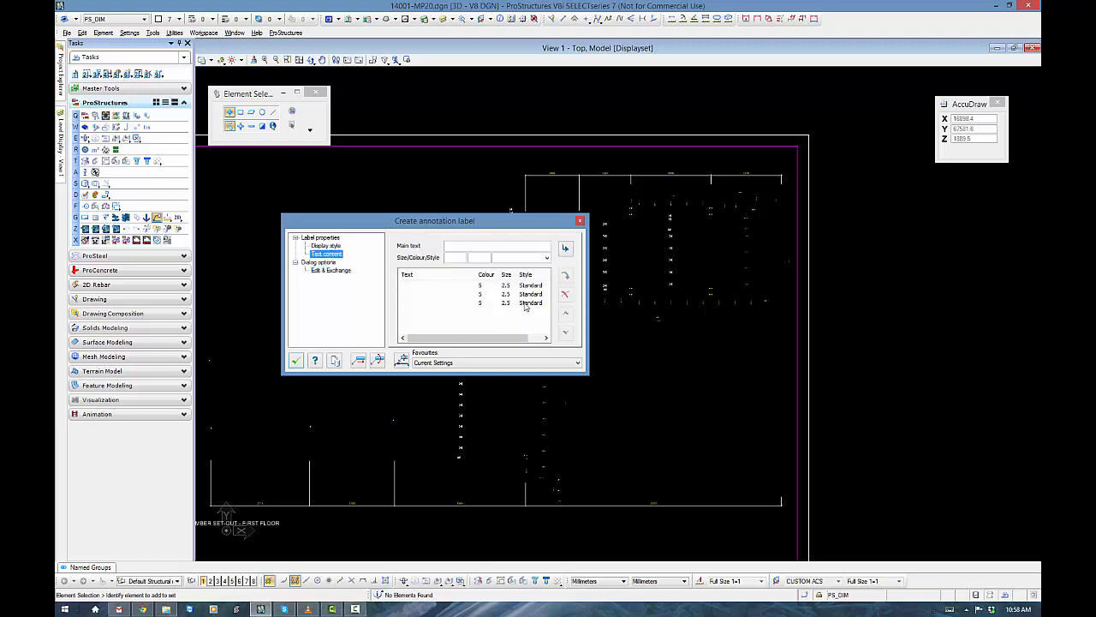
pyautogui.click(326, 245)
pyautogui.moveTo(537, 317); pyautogui.dragTo(499, 324)
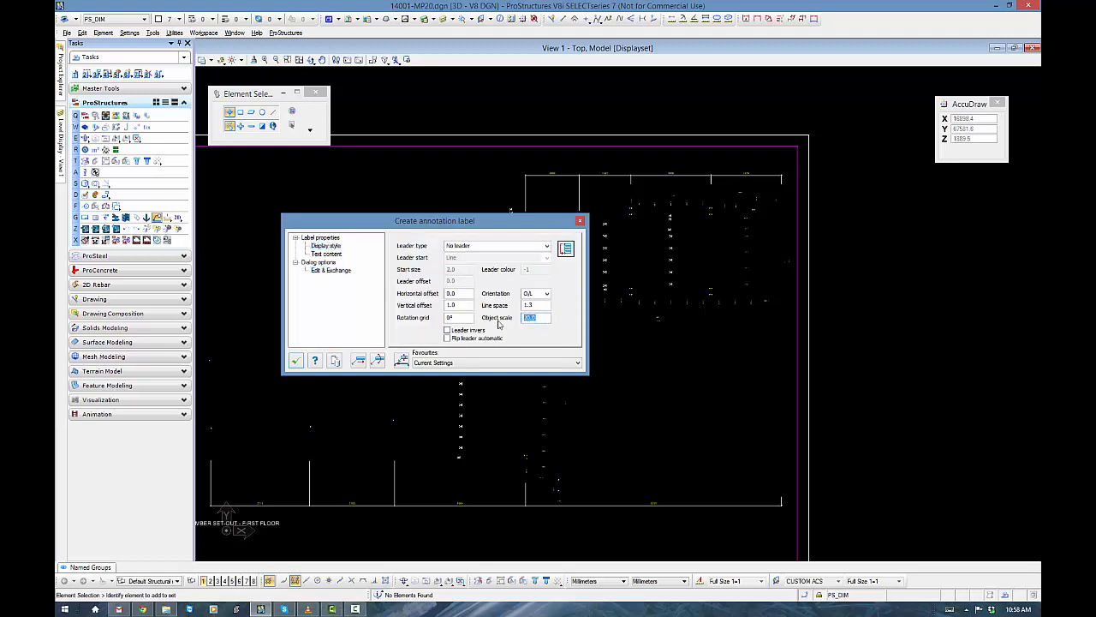
pyautogui.write('50')
# Step: Paste the new object scale onto every label in the timber set-out plan
pyautogui.click(321, 271)
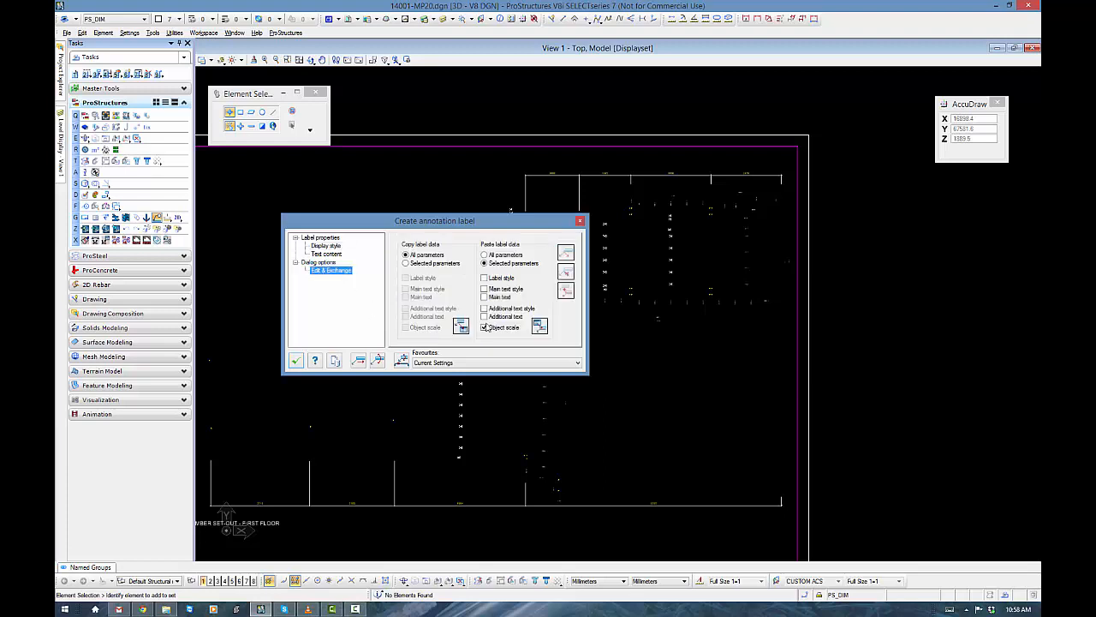
pyautogui.click(543, 329)
pyautogui.moveTo(305, 176); pyautogui.dragTo(918, 518)
pyautogui.click(634, 365)
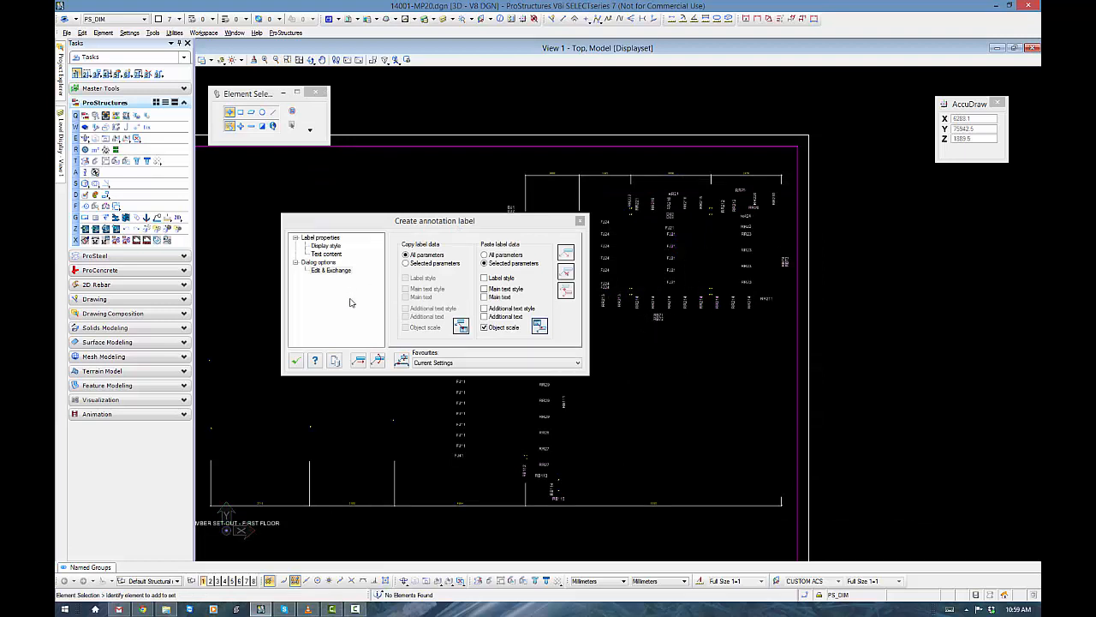
# Step: Set the first text line in the annotation label's text content to colour 3
pyautogui.click(325, 255)
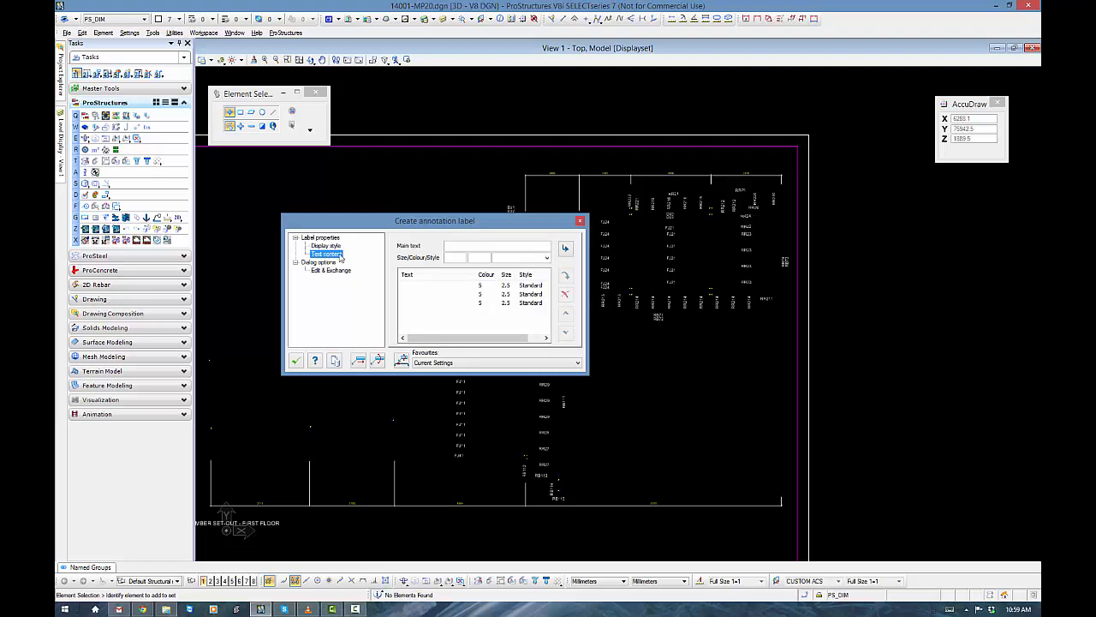
pyautogui.click(411, 286)
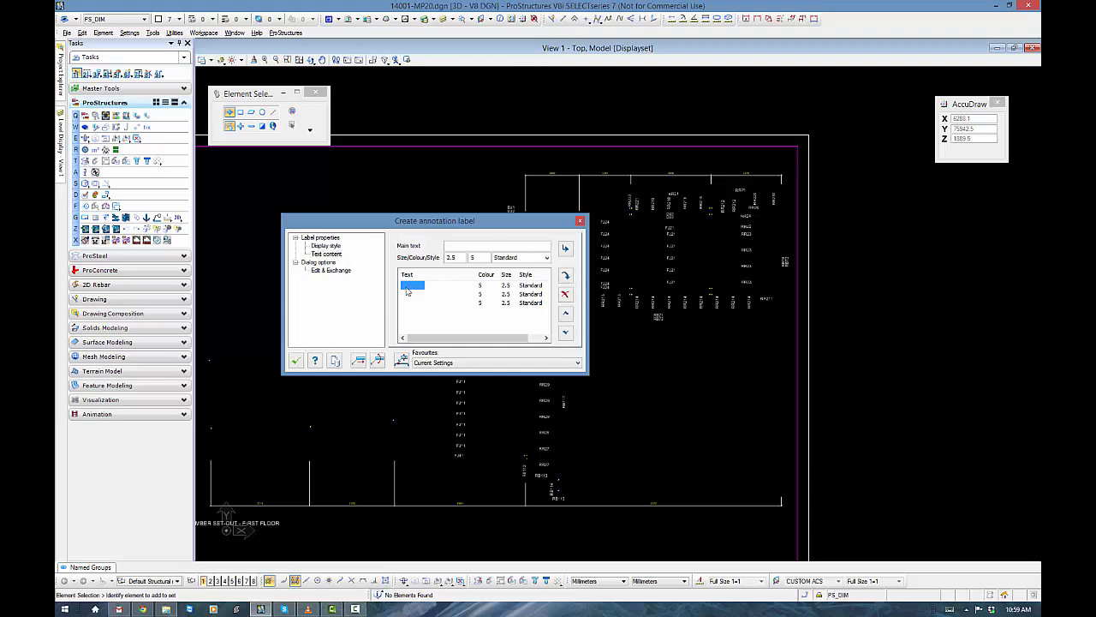
pyautogui.click(481, 257)
pyautogui.doubleClick(474, 258)
pyautogui.write('3')
pyautogui.click(565, 275)
# Step: Change the second and third text lines of the annotation label to colour 3 as well
pyautogui.click(411, 294)
pyautogui.moveTo(484, 261); pyautogui.dragTo(467, 268)
pyautogui.write('3')
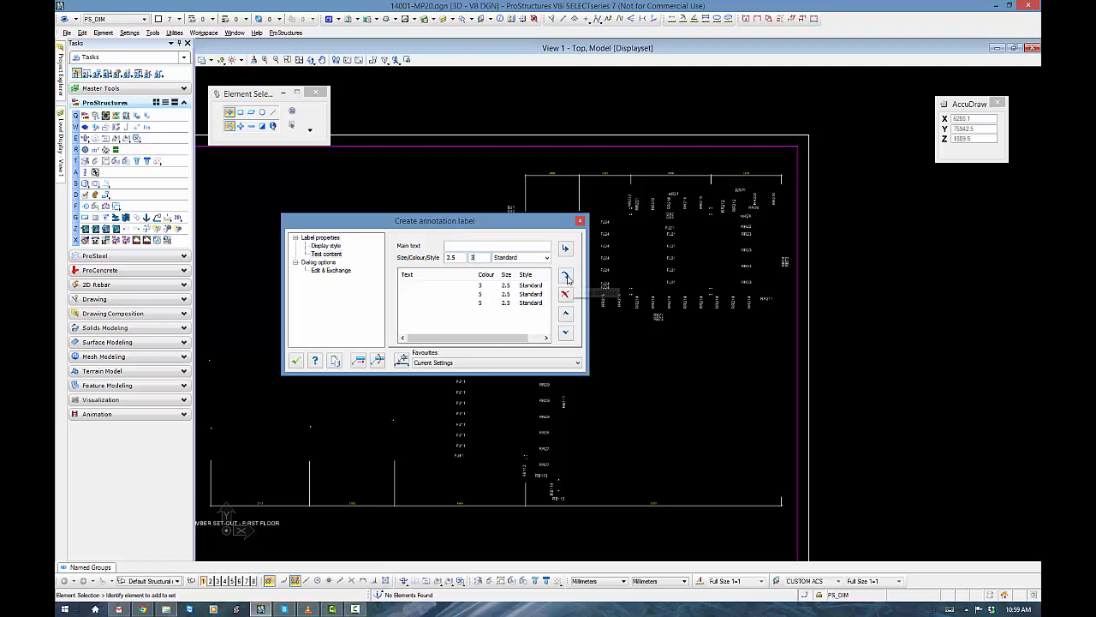
pyautogui.click(566, 277)
pyautogui.click(423, 303)
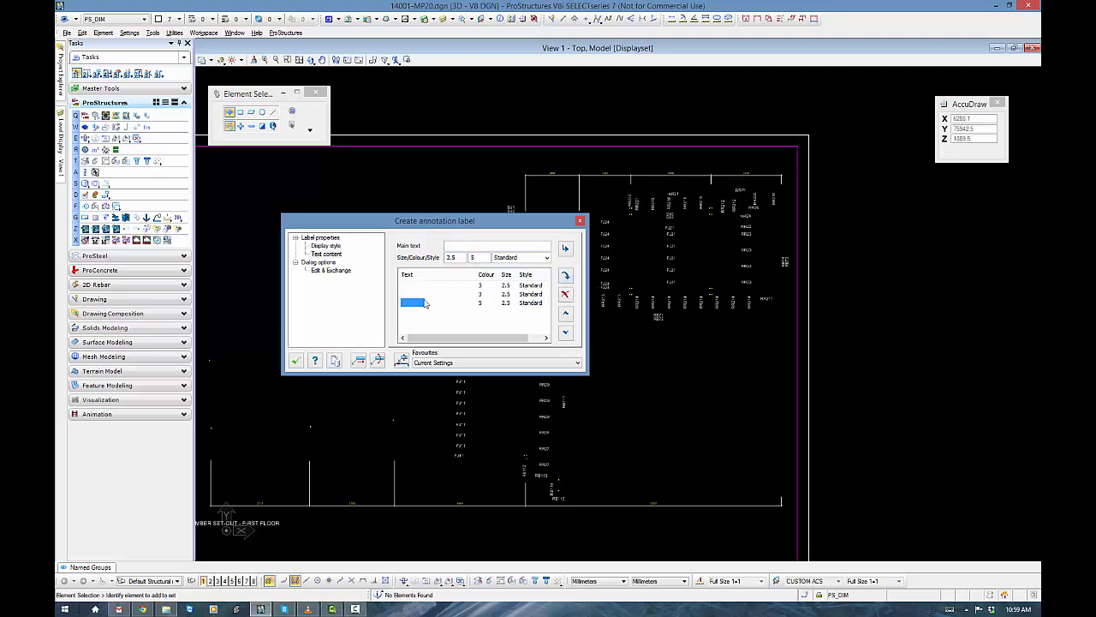
pyautogui.doubleClick(472, 257)
pyautogui.write('3')
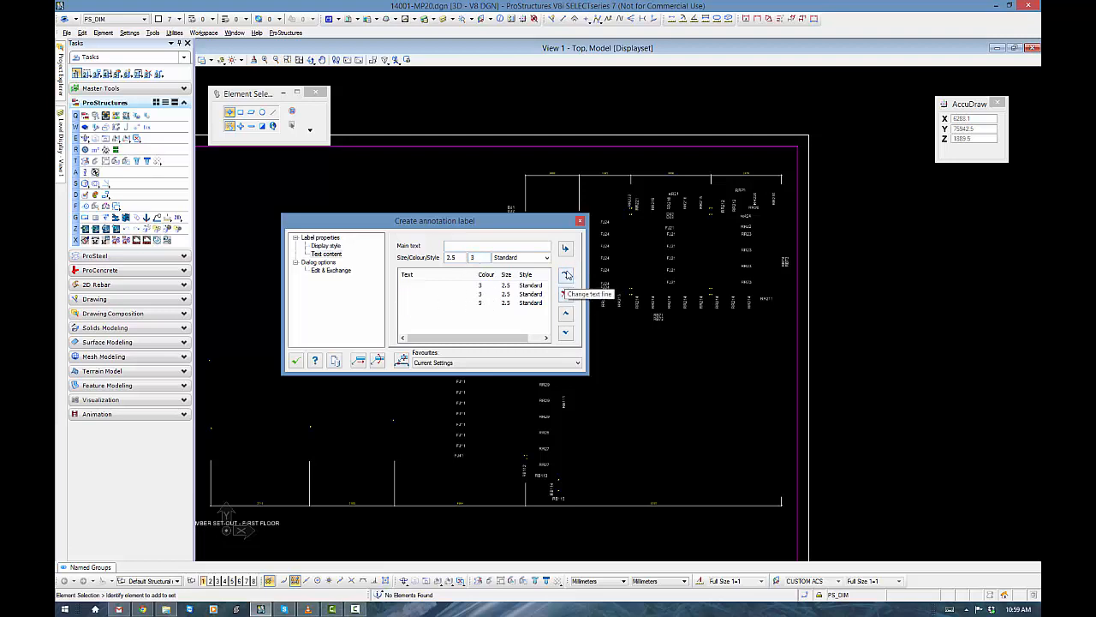
pyautogui.click(566, 274)
# Step: Limit the pasted label data to main text style instead of object scale, and try pasting it onto all labels in the plan
pyautogui.click(331, 270)
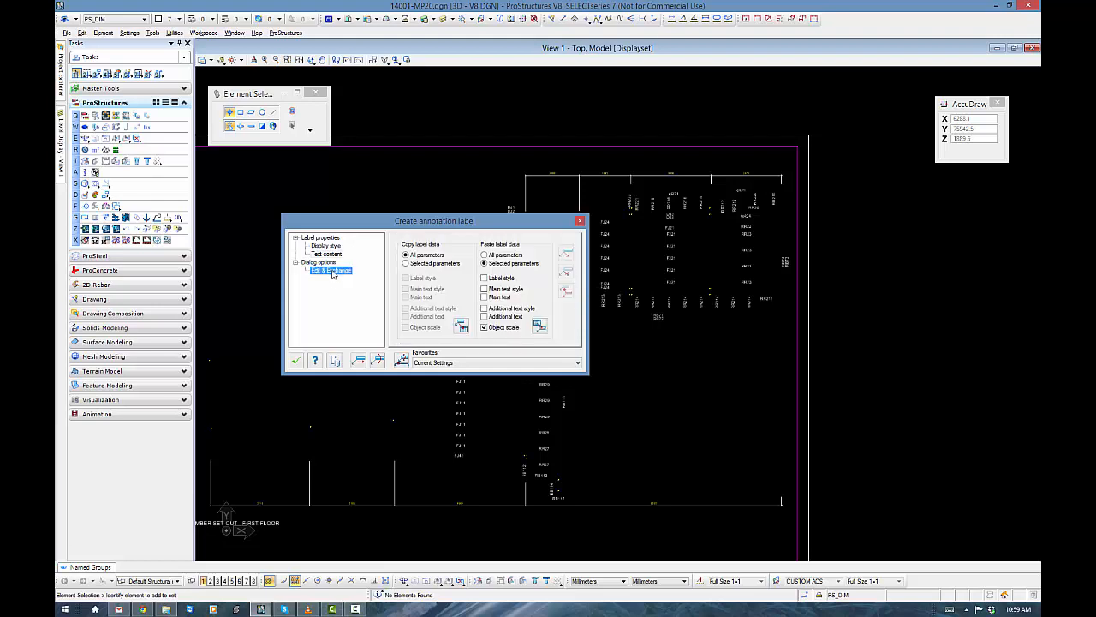
pyautogui.click(503, 329)
pyautogui.click(484, 290)
pyautogui.click(296, 361)
pyautogui.moveTo(349, 181); pyautogui.dragTo(896, 521)
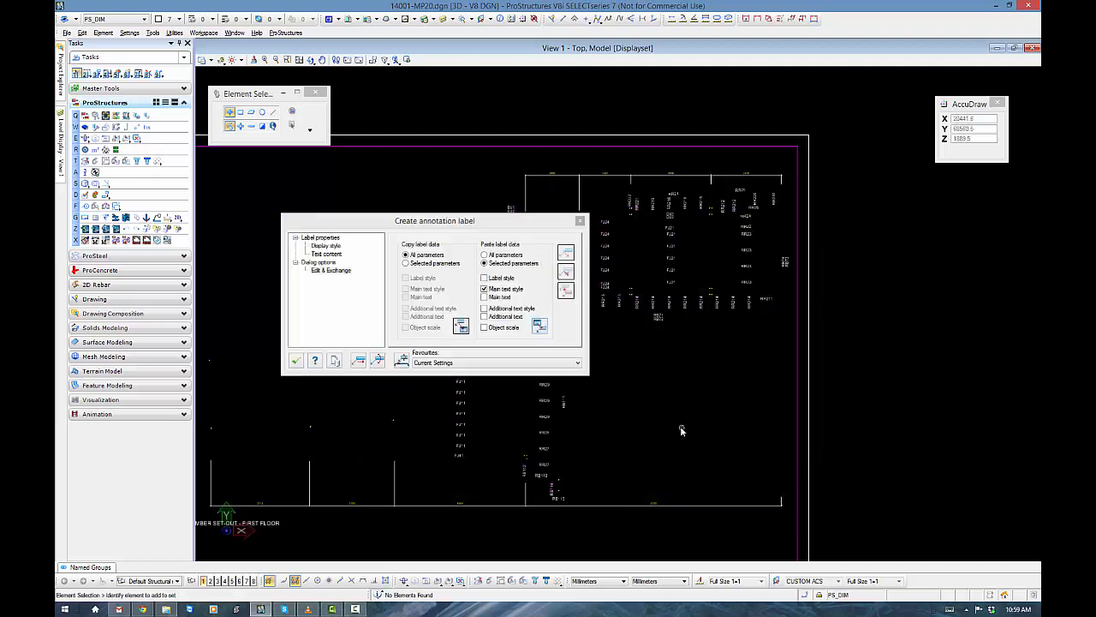
# Step: Include label style in the pasted data, apply it to all labels in the first-floor plan, and close the annotation label dialog
pyautogui.click(485, 278)
pyautogui.click(539, 326)
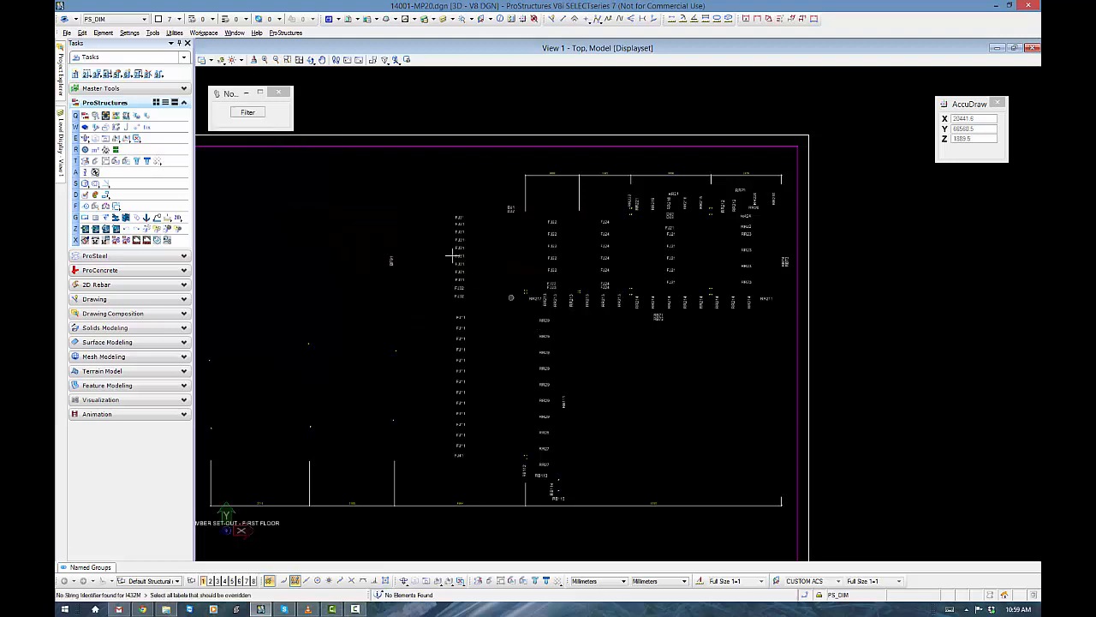
pyautogui.moveTo(356, 172); pyautogui.dragTo(879, 520)
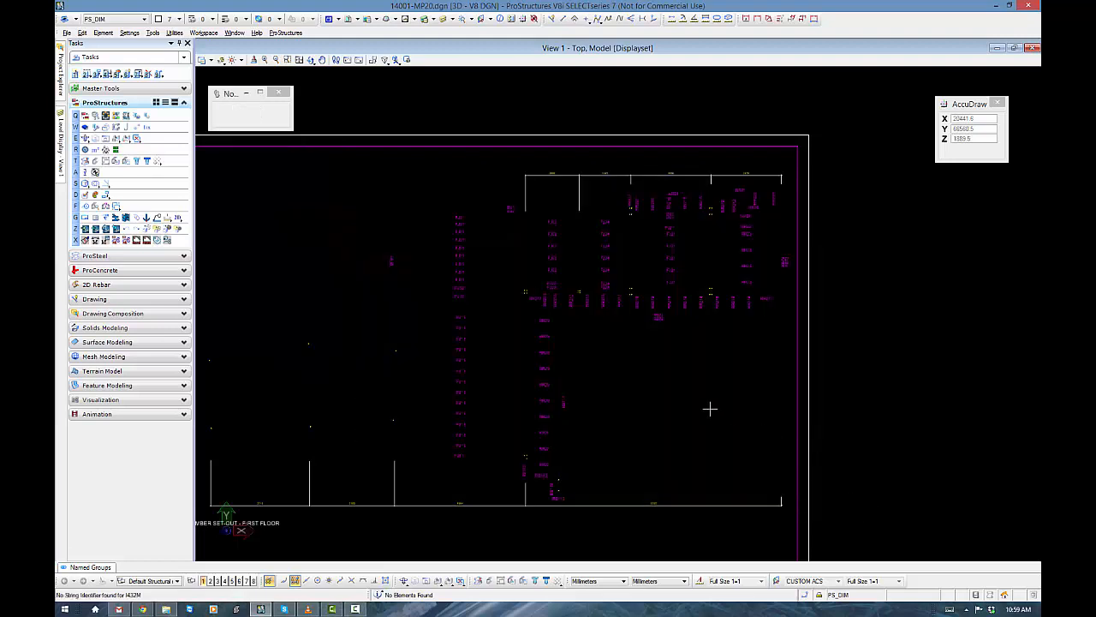
pyautogui.click(709, 409)
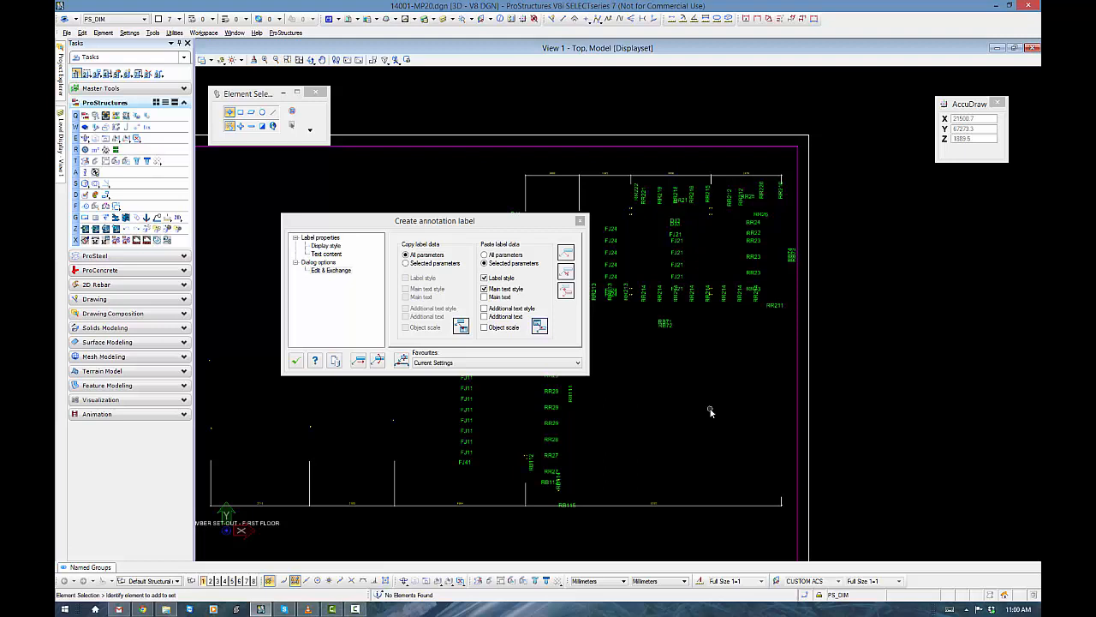
pyautogui.click(295, 360)
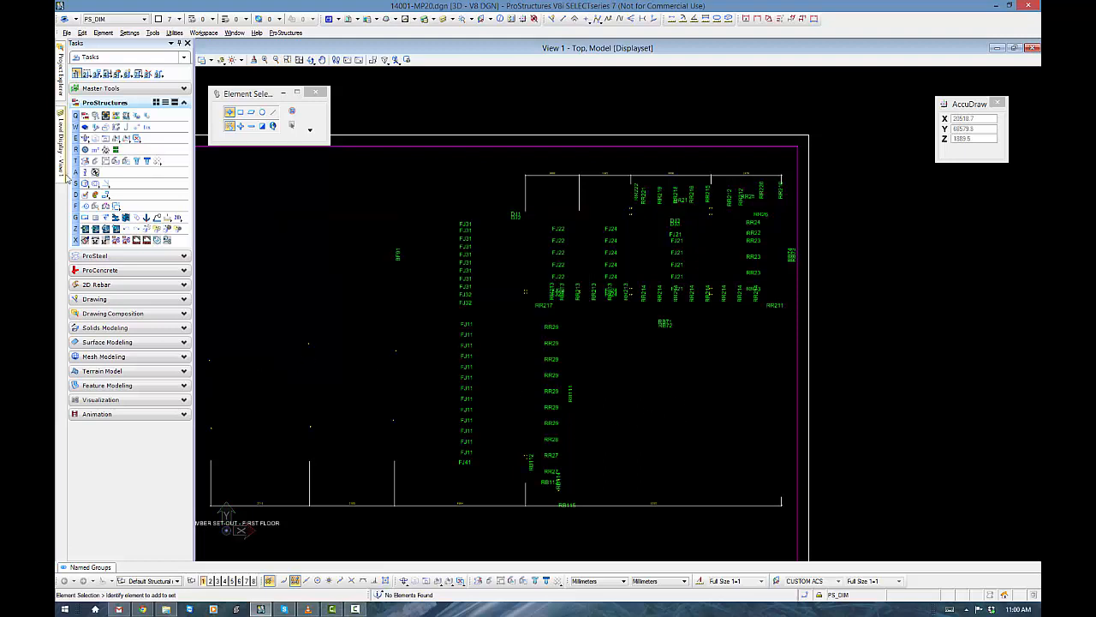
# Step: Turn on the hidden levels from 0 through PS_SOLID, including PS_HATCH, PS_HIDDEN, PS_POS and PS_PURLIN, to show the full timber set-out plan
pyautogui.click(59, 141)
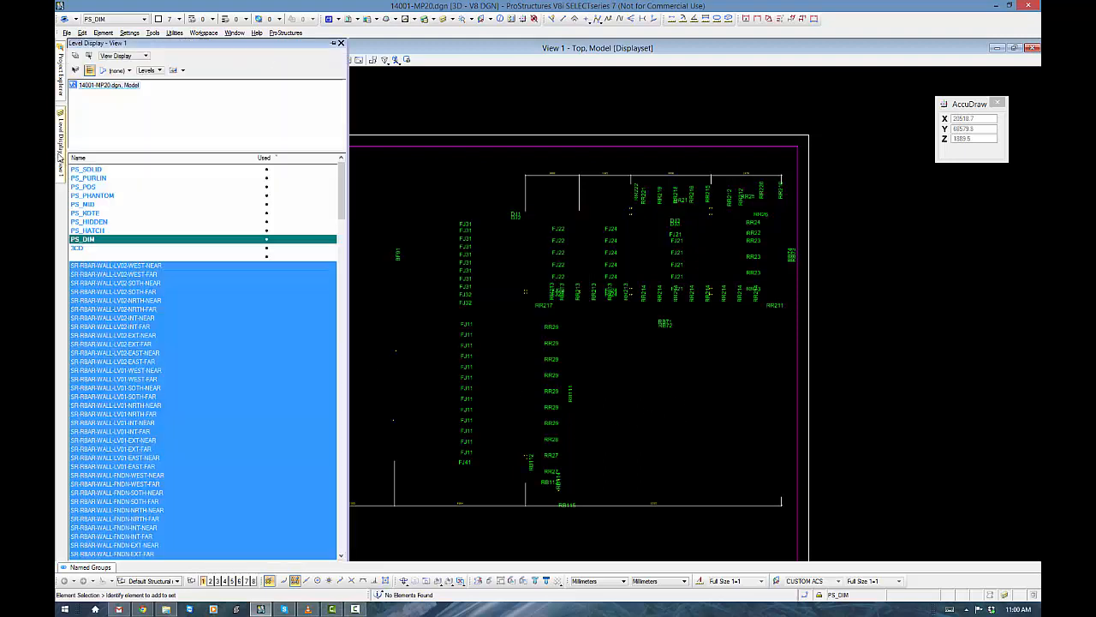
pyautogui.click(92, 257)
pyautogui.click(97, 249)
pyautogui.click(101, 231)
pyautogui.click(103, 221)
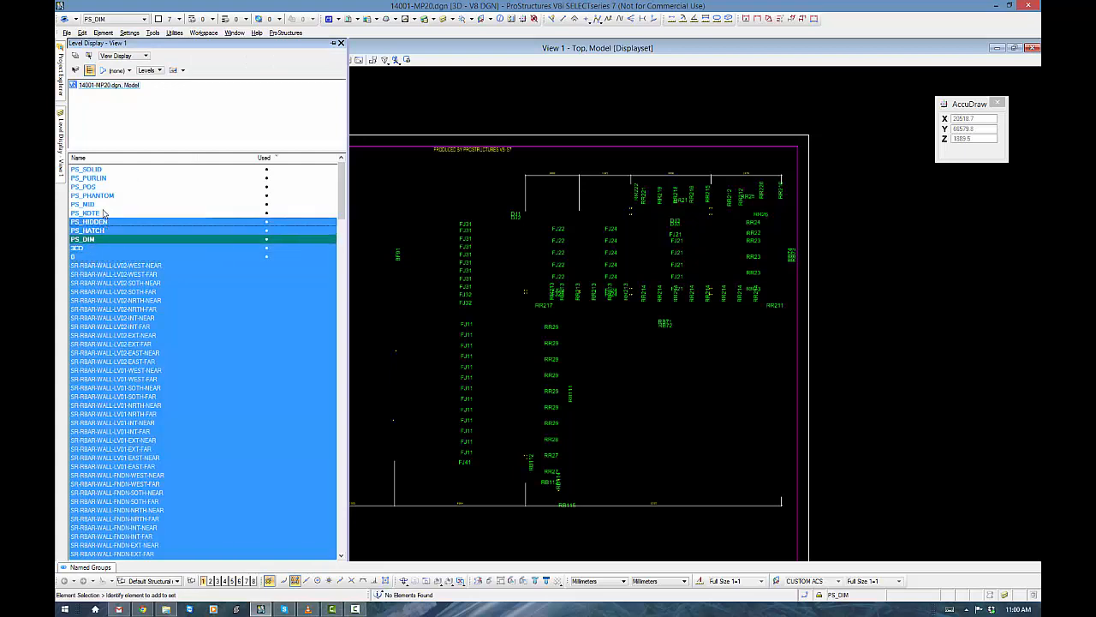
pyautogui.click(103, 213)
pyautogui.click(104, 204)
pyautogui.click(104, 195)
pyautogui.click(103, 187)
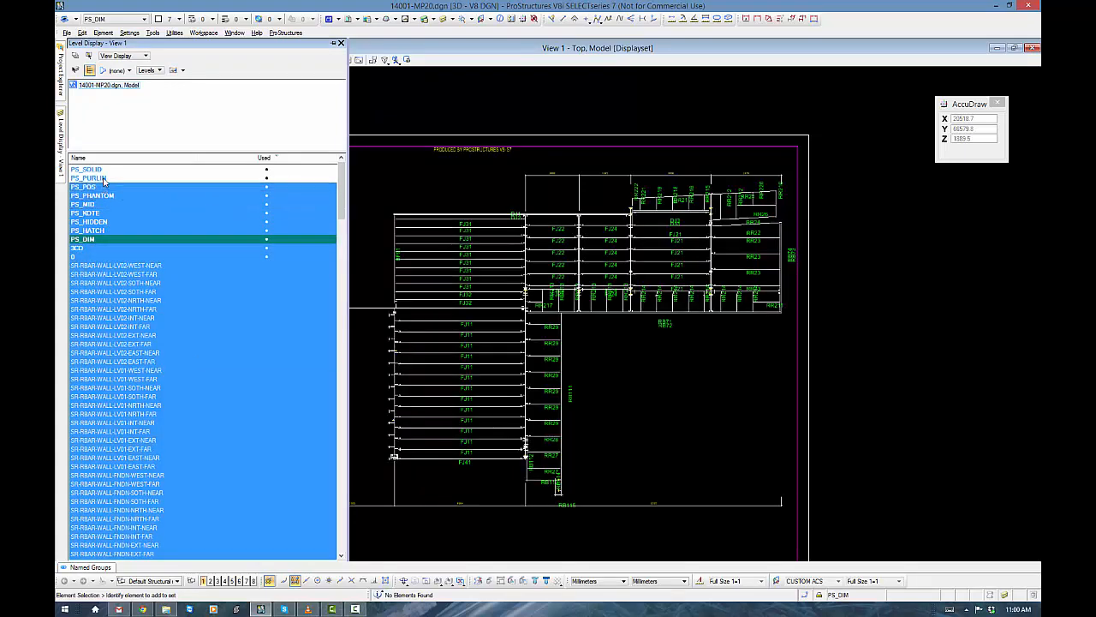
pyautogui.click(103, 177)
pyautogui.click(104, 169)
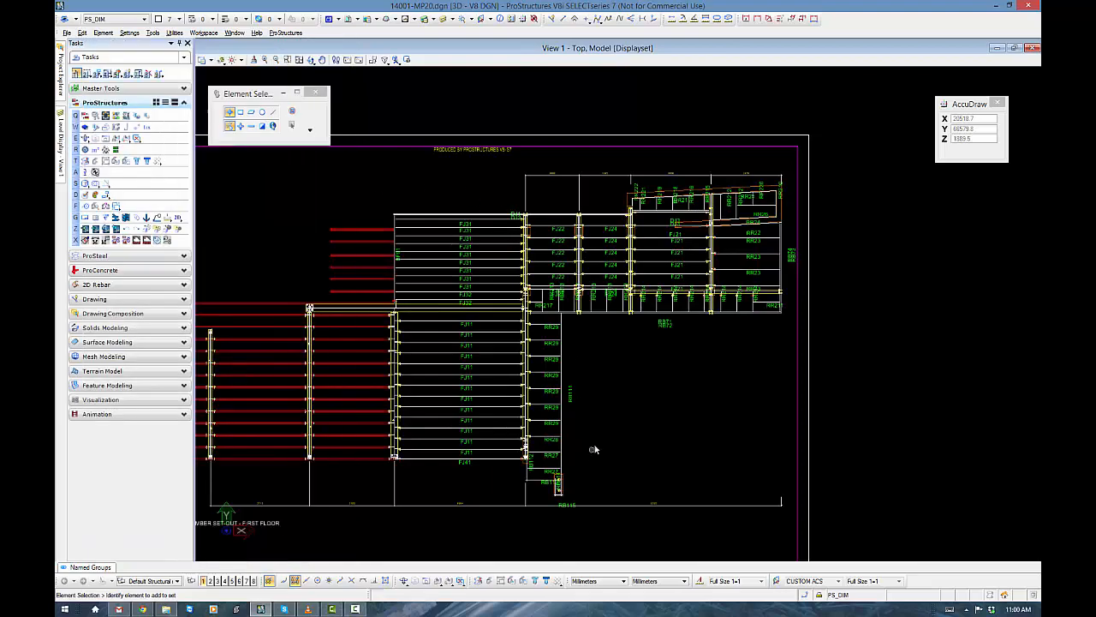
pyautogui.moveTo(594, 448)
pyautogui.mouseDown(button='middle')
pyautogui.moveTo(668, 377)
pyautogui.moveTo(691, 391)
pyautogui.mouseUp(button='middle')
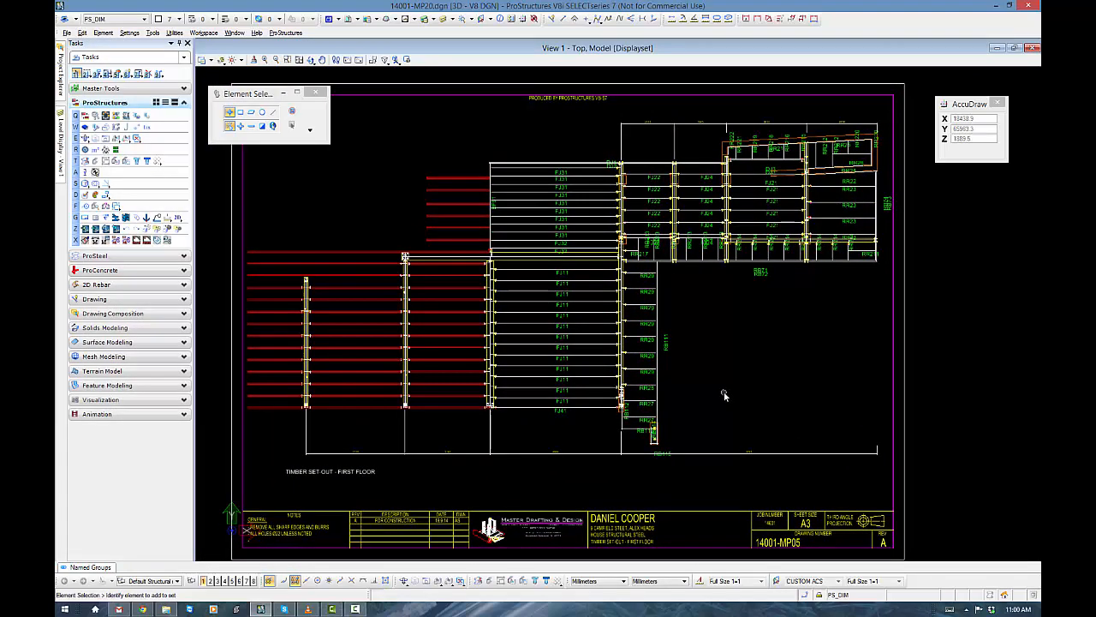